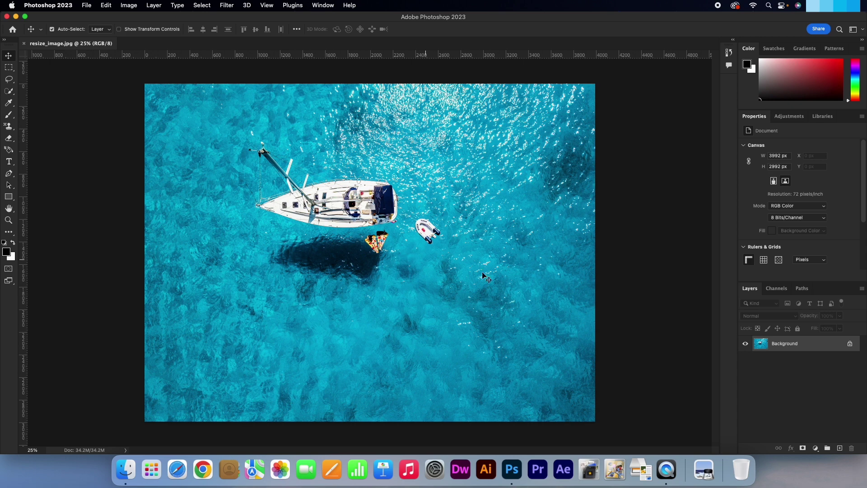
Unlock the Background layer, then trial and undo a content-aware narrowing, keeping full 3992×2992 width
click(851, 344)
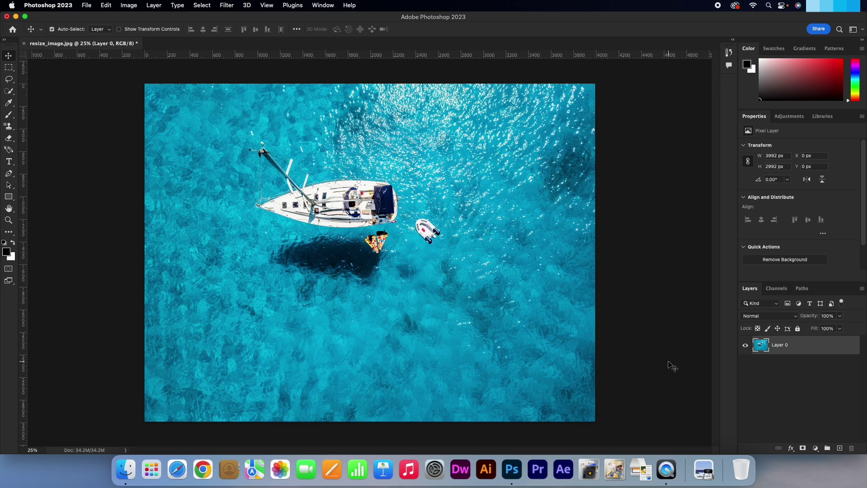
click(107, 6)
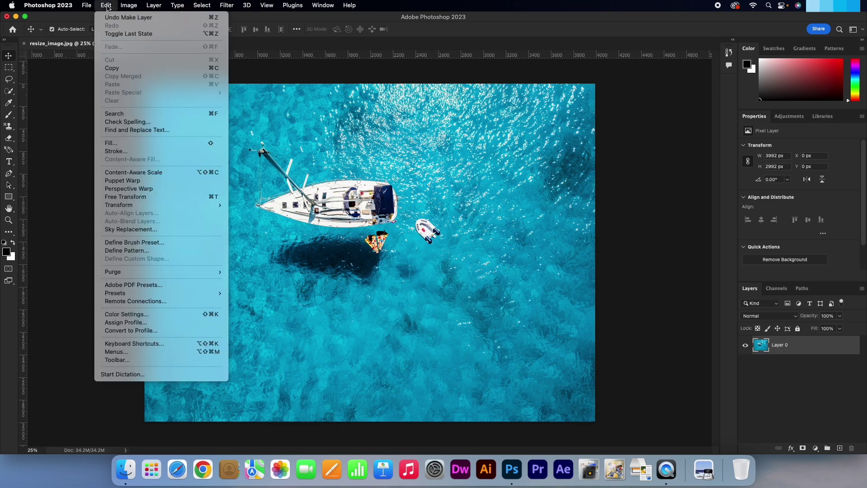
click(183, 174)
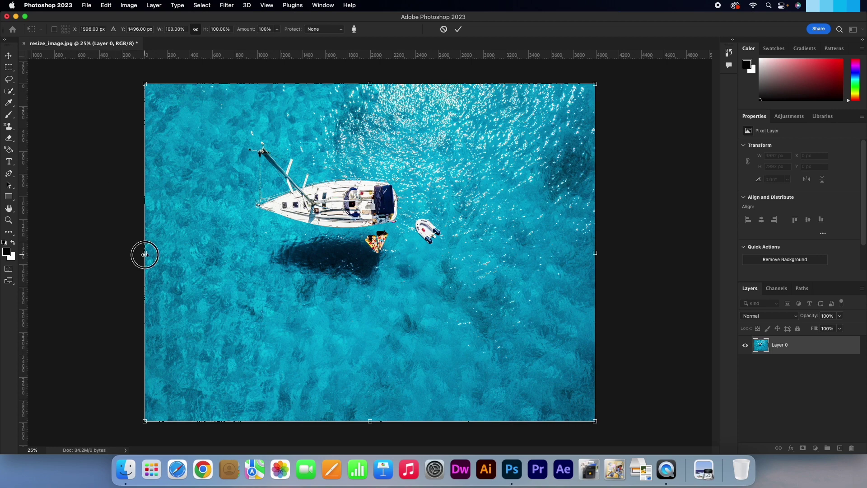
mouse_move(145, 253)
mouse_down()
mouse_move(292, 254)
mouse_move(145, 246)
mouse_up()
drag(144, 252, 361, 252)
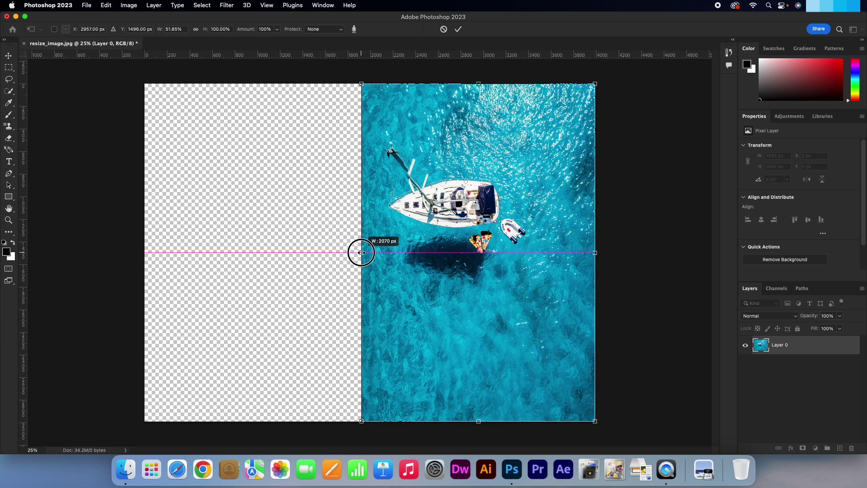
drag(362, 253, 361, 252)
key(super+z)
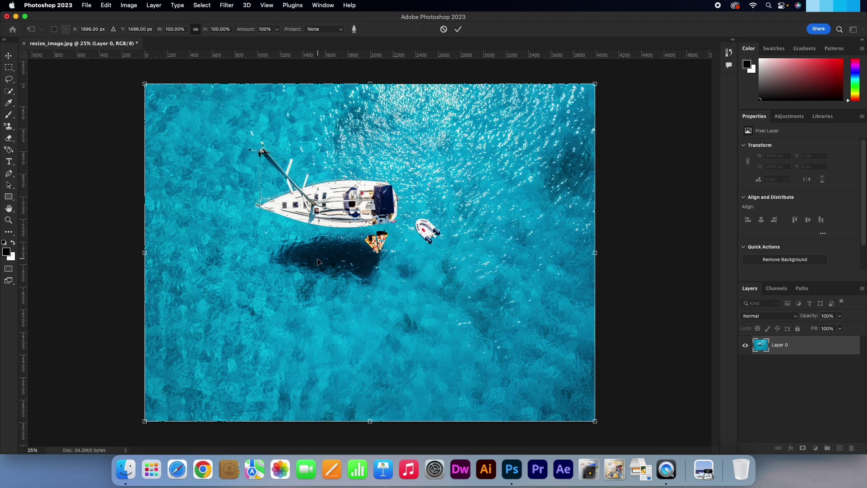
key(Return)
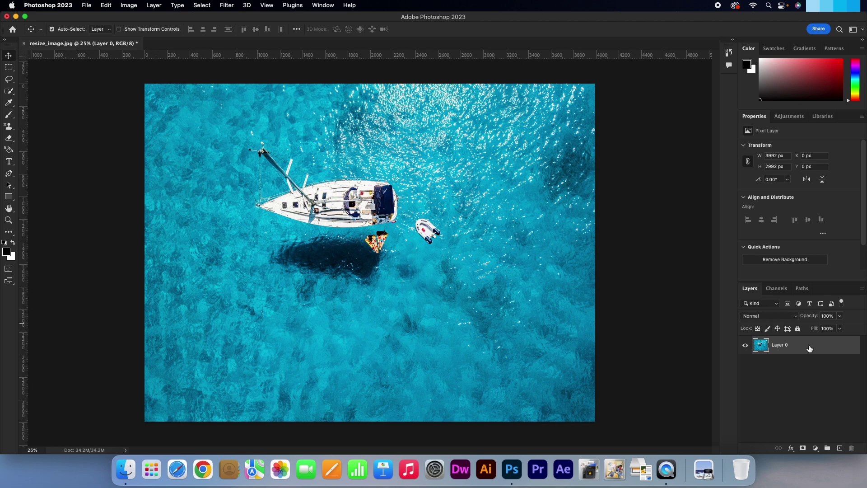
scroll(799, 220, down, 2)
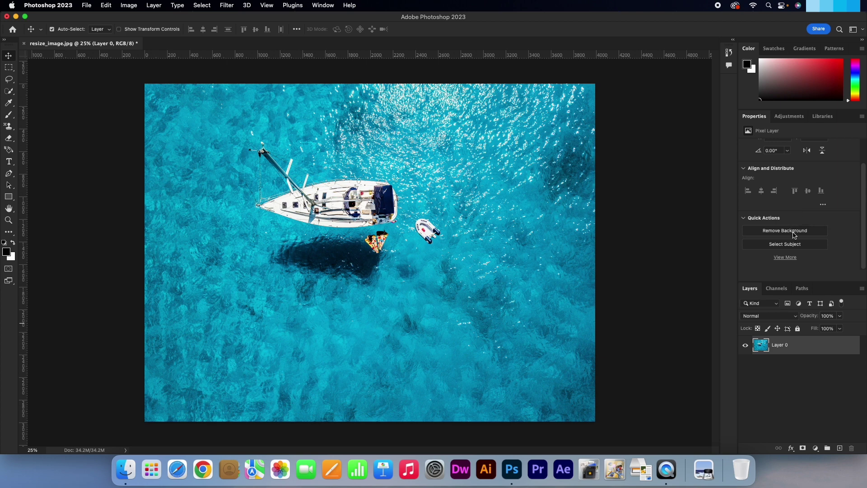
Use Select Subject to select the sailboat, dinghy and swimmer
click(808, 247)
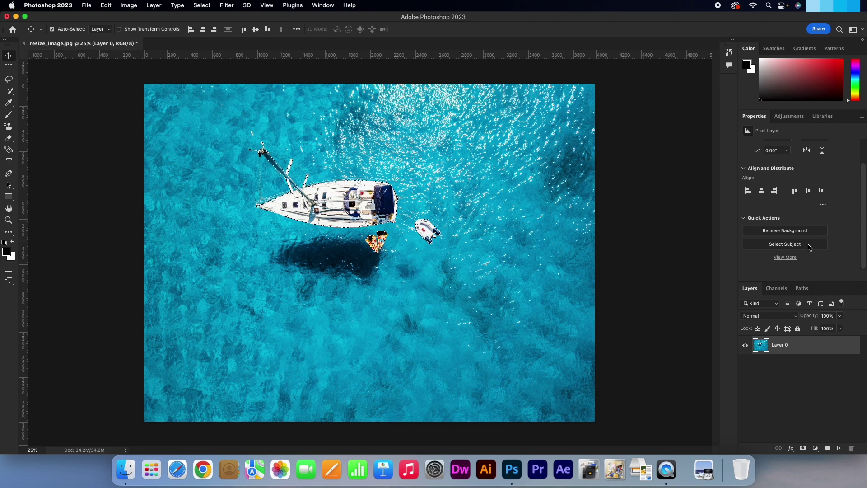
Save the sailboat selection as an alpha channel named 'BOAT', then deselect
click(202, 5)
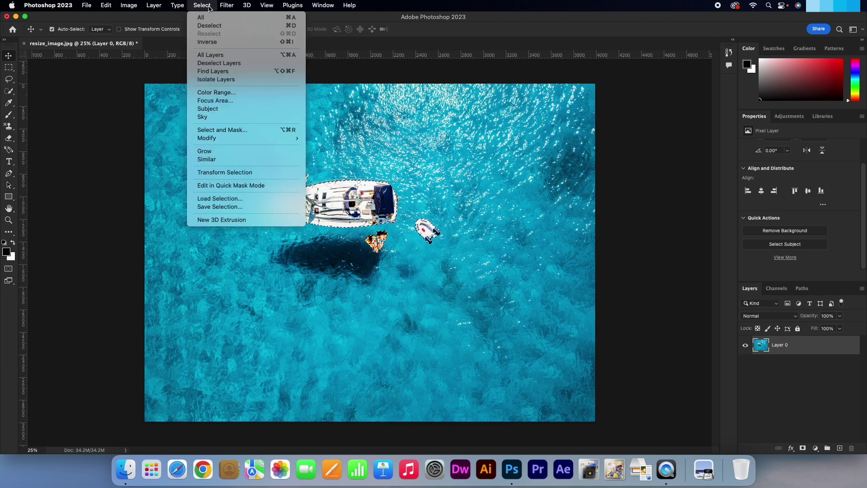
click(277, 207)
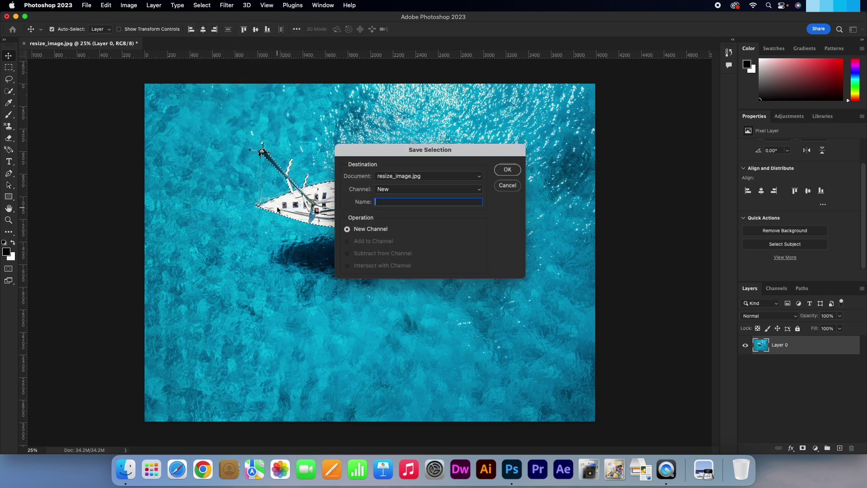
text(B)
text(OAT)
click(507, 169)
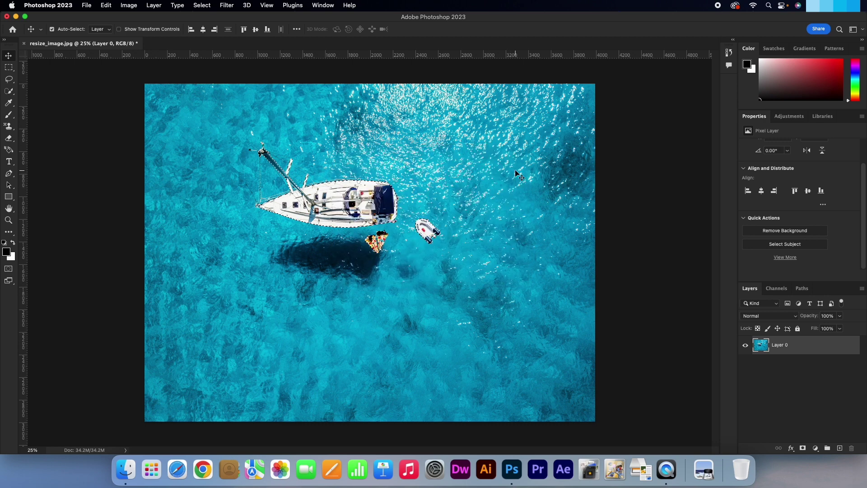
key(super+d)
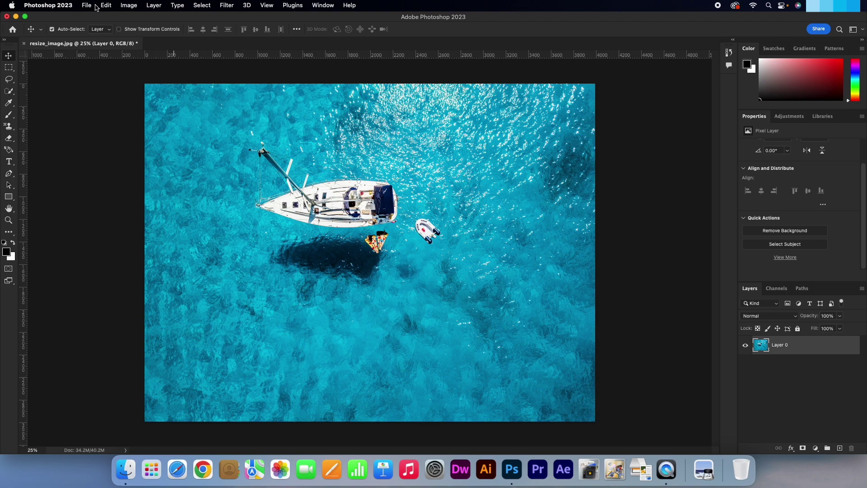
Content-aware scale the photo from the left to about two-thirds width, protecting BOAT
click(105, 7)
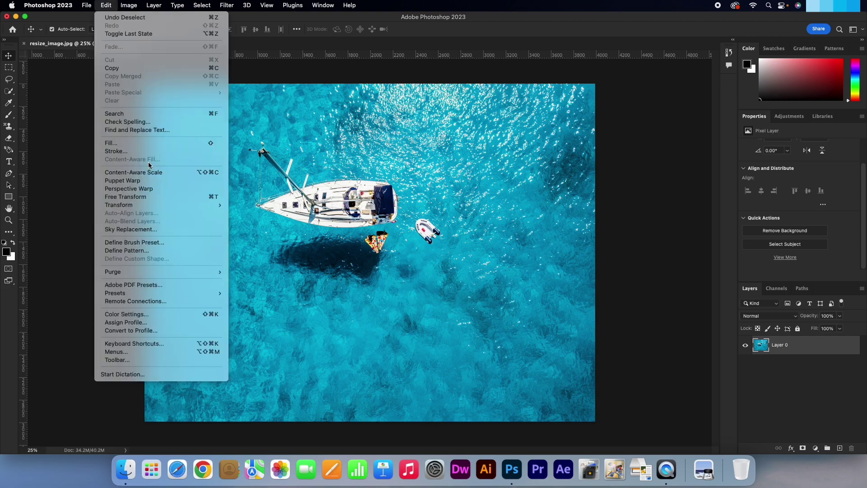
click(178, 172)
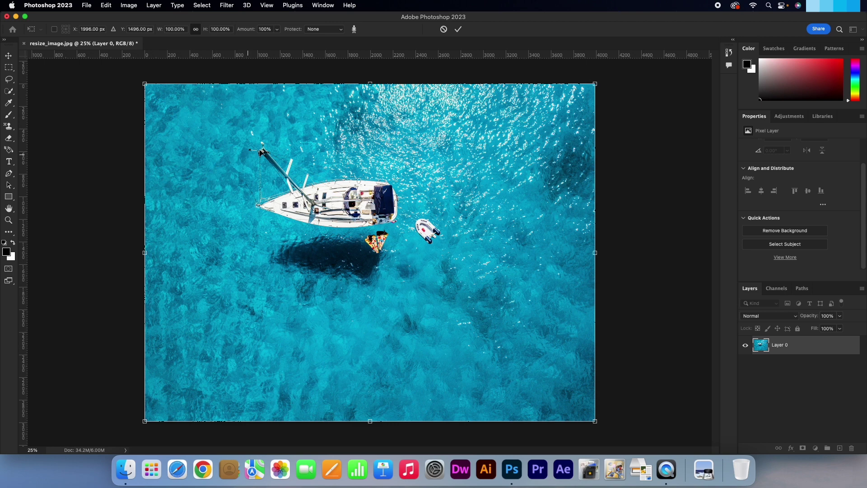
click(342, 32)
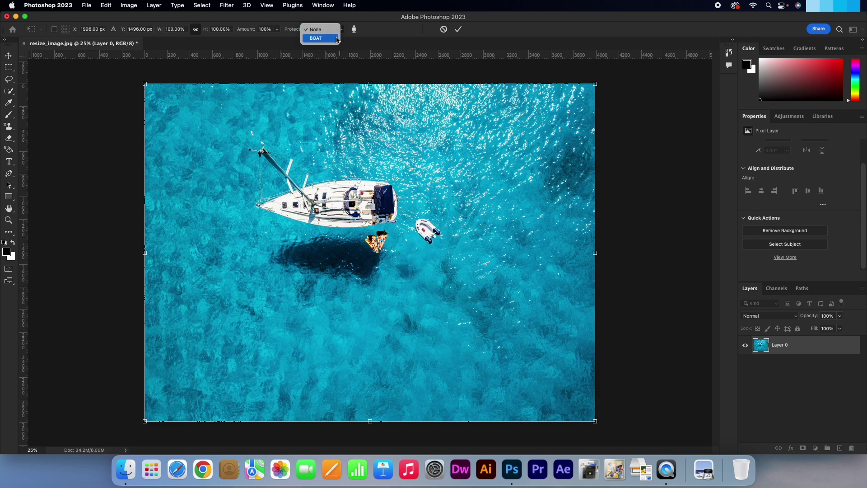
click(336, 39)
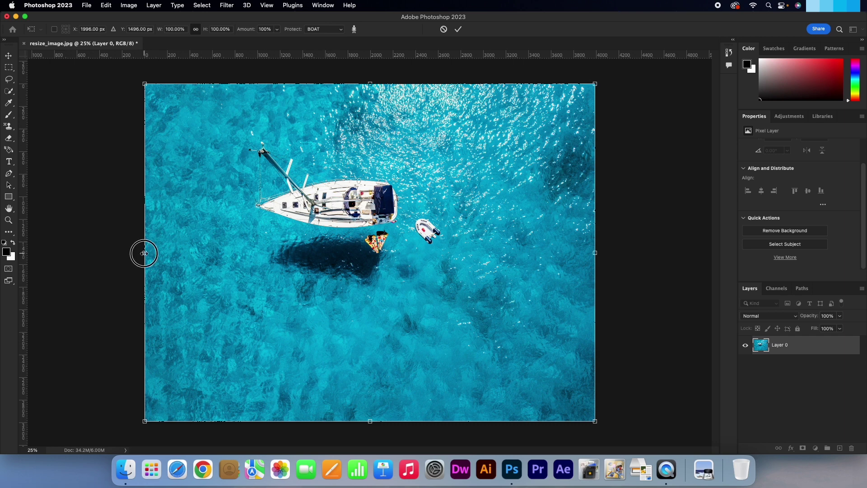
mouse_move(144, 253)
mouse_down()
mouse_move(318, 249)
mouse_move(296, 250)
mouse_up()
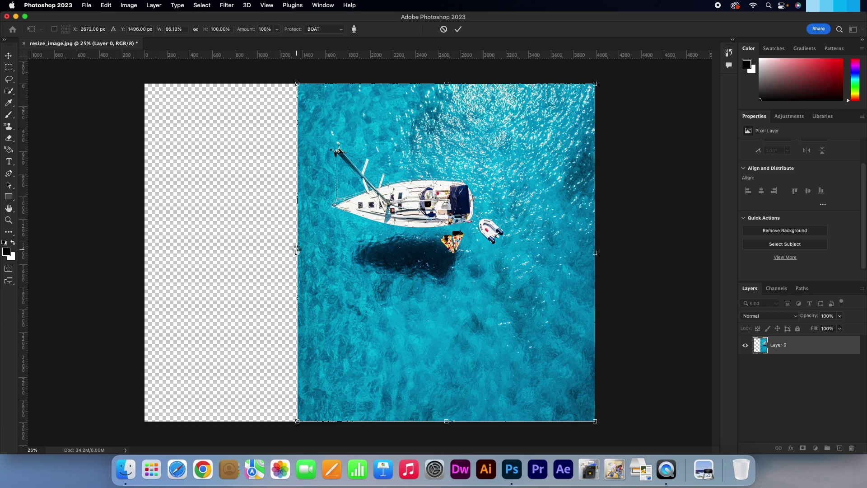
key(Return)
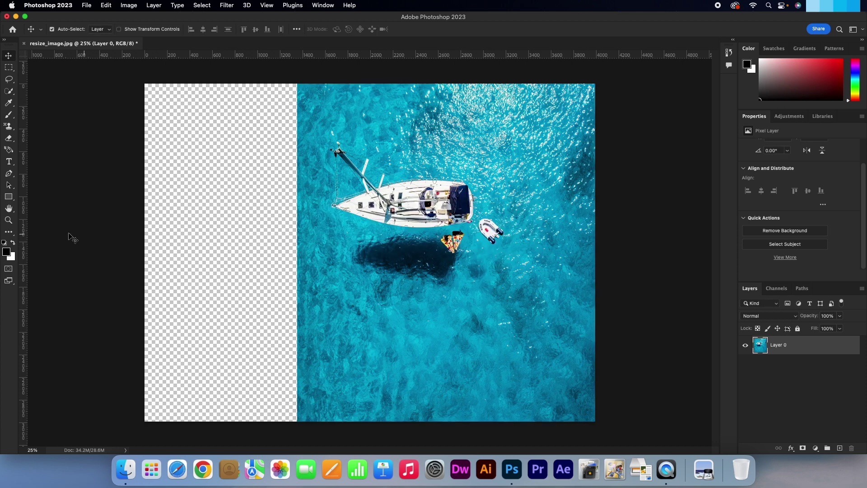
Crop the canvas's left edge in to the narrowed photo, removing the transparent strip
click(12, 234)
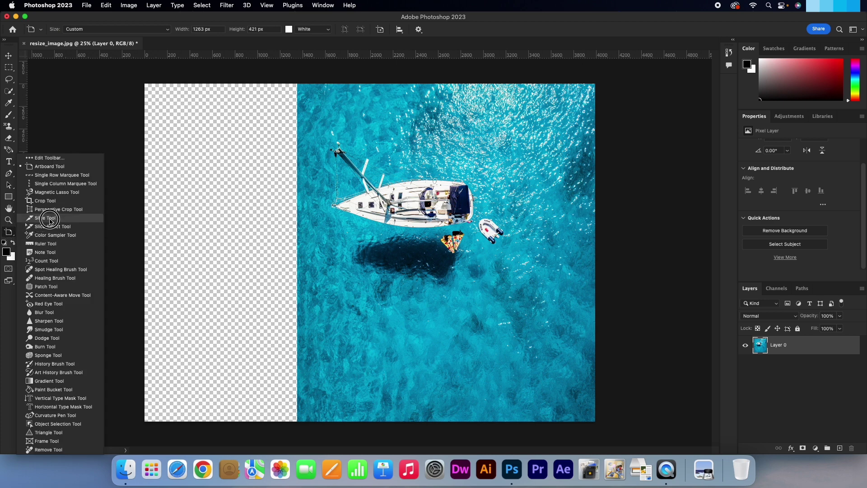
click(45, 200)
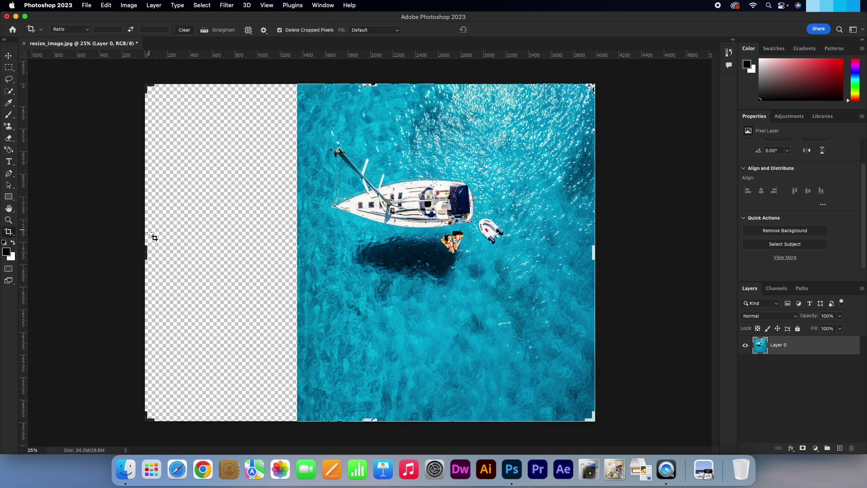
mouse_move(146, 253)
mouse_down()
mouse_move(235, 253)
mouse_move(224, 253)
mouse_up()
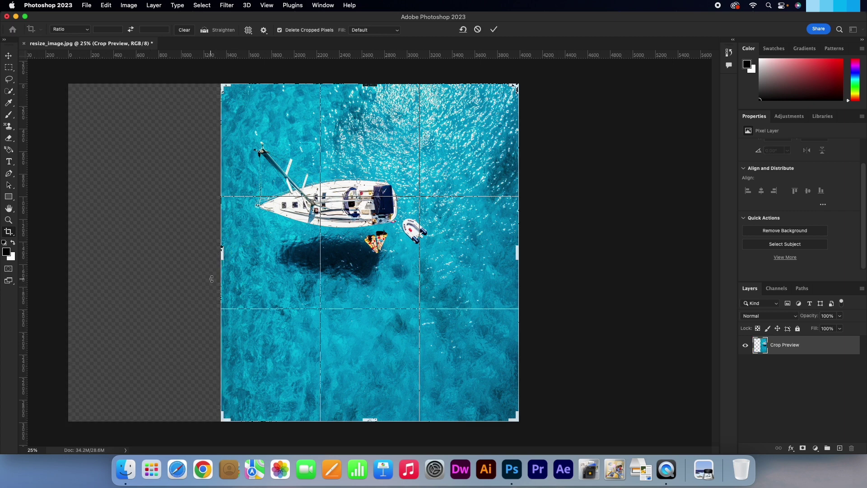
key(Return)
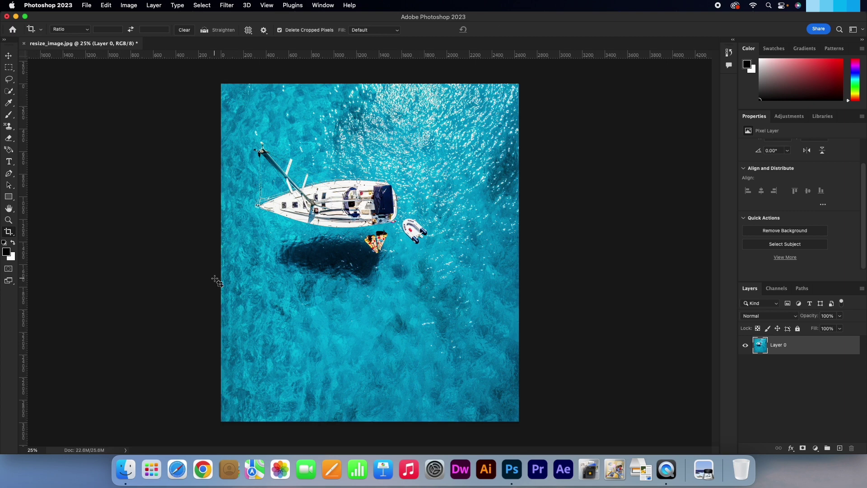